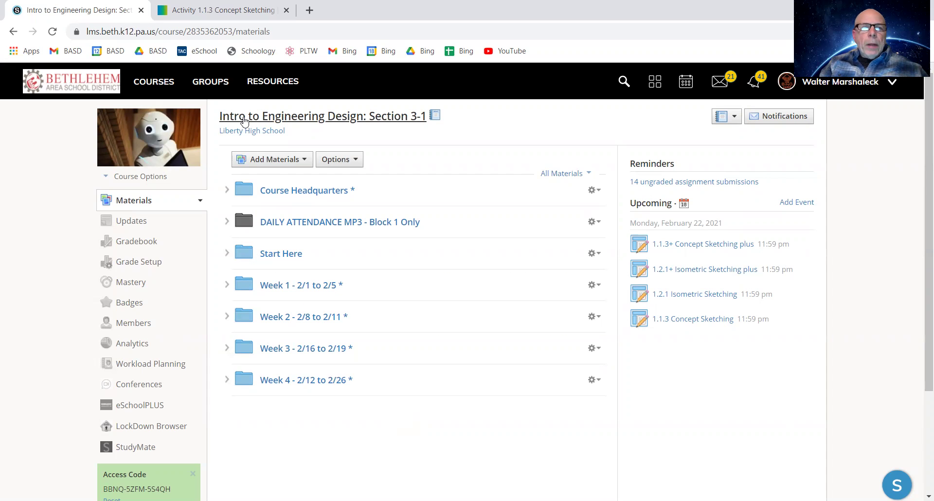
Expand the Start Here folder and open the Engineering Notebook Simulator link.
click(227, 253)
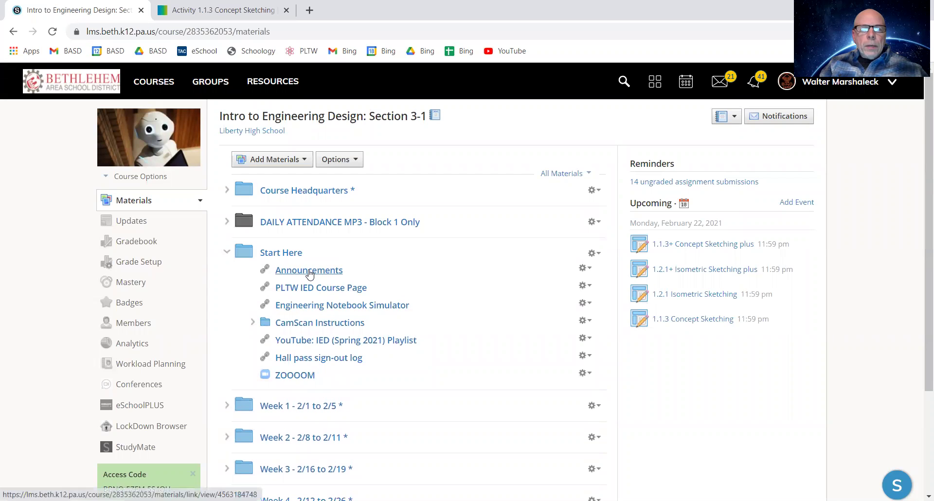
click(302, 309)
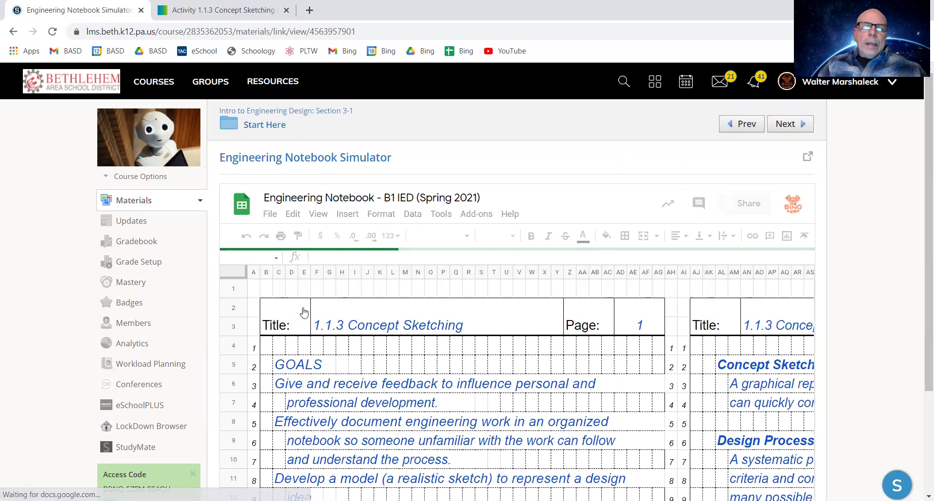
Open the notebook spreadsheet in its own tab and zoom it to 50%.
click(807, 158)
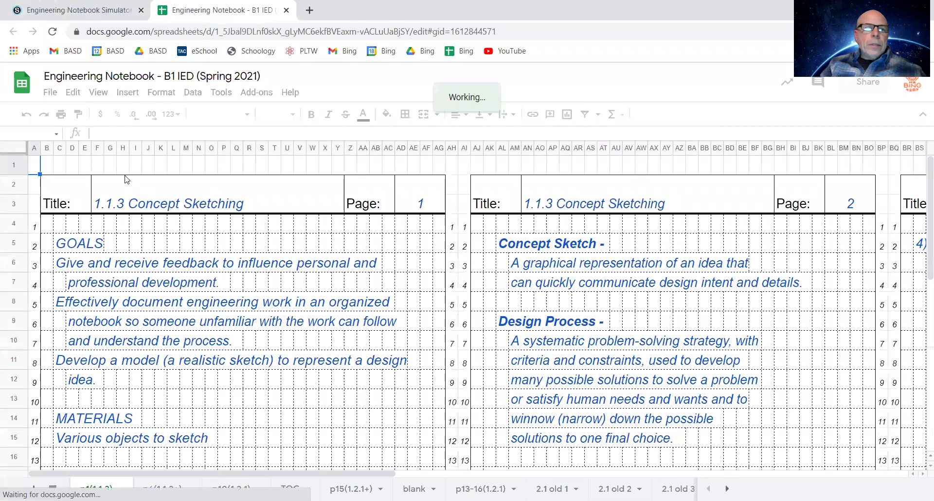
click(125, 115)
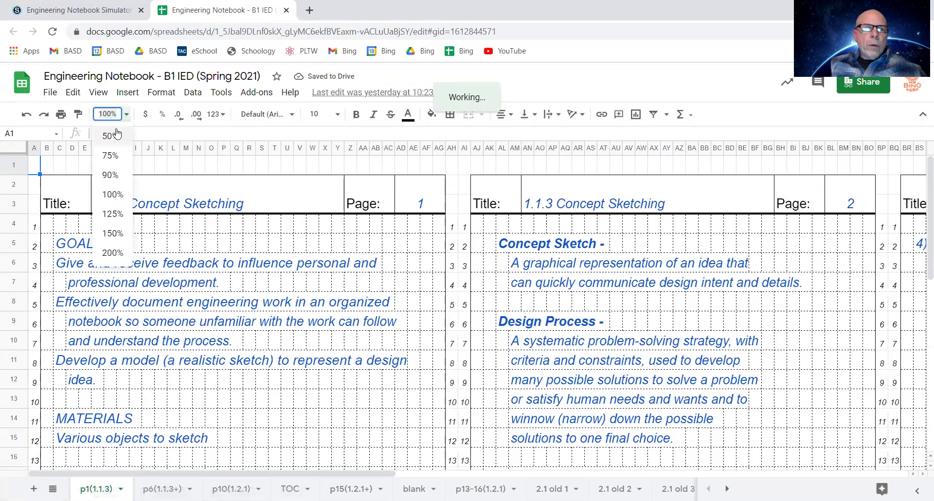
click(115, 136)
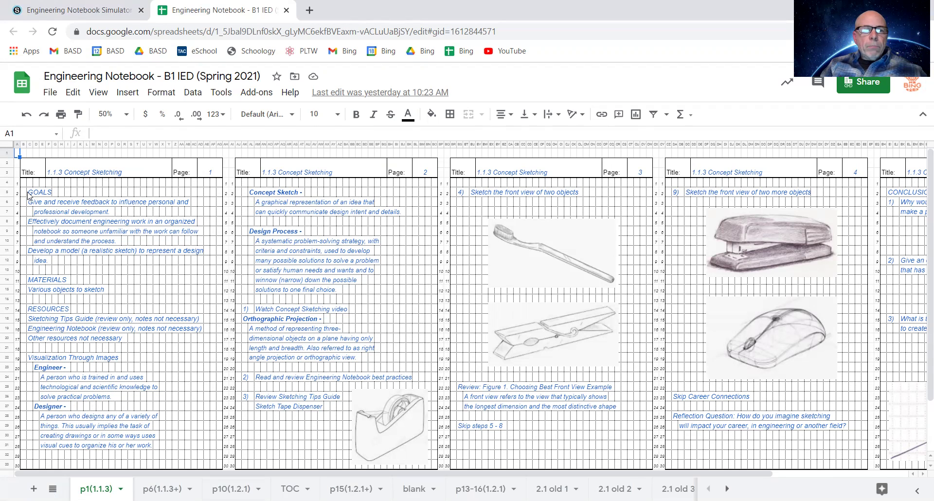
drag(27, 195, 190, 430)
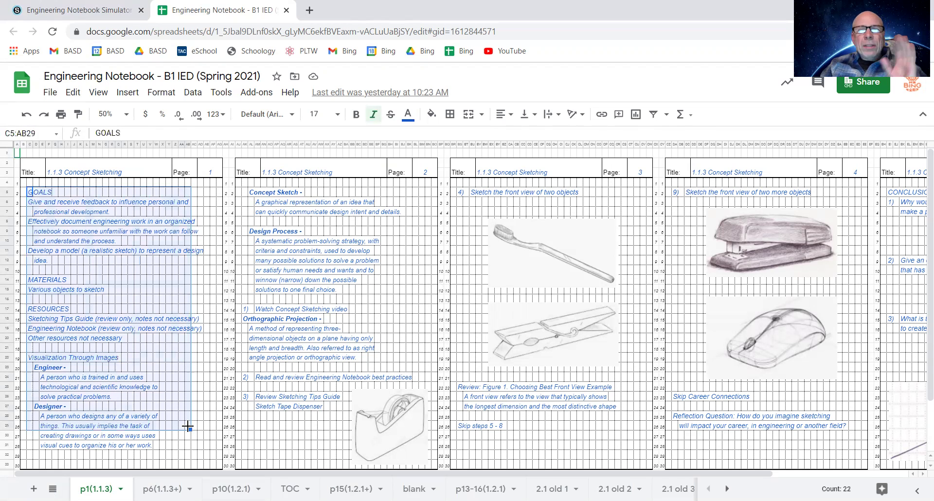
click(212, 299)
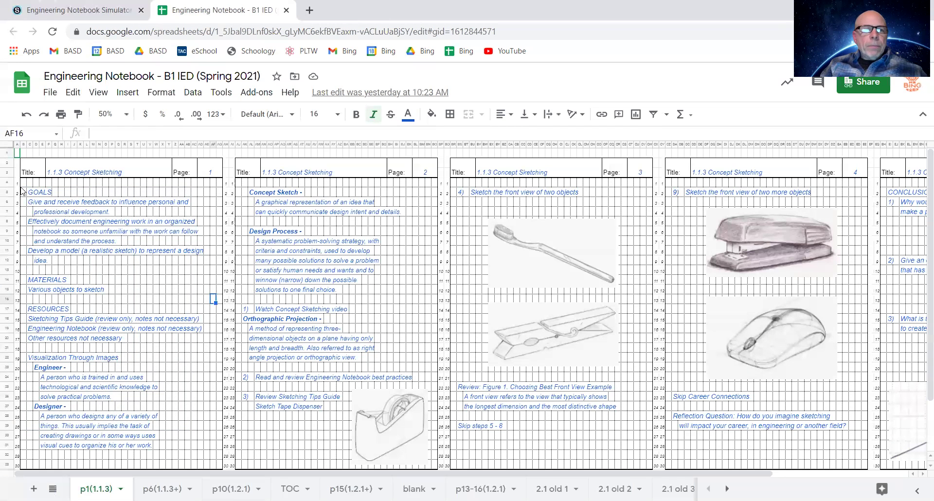
click(30, 193)
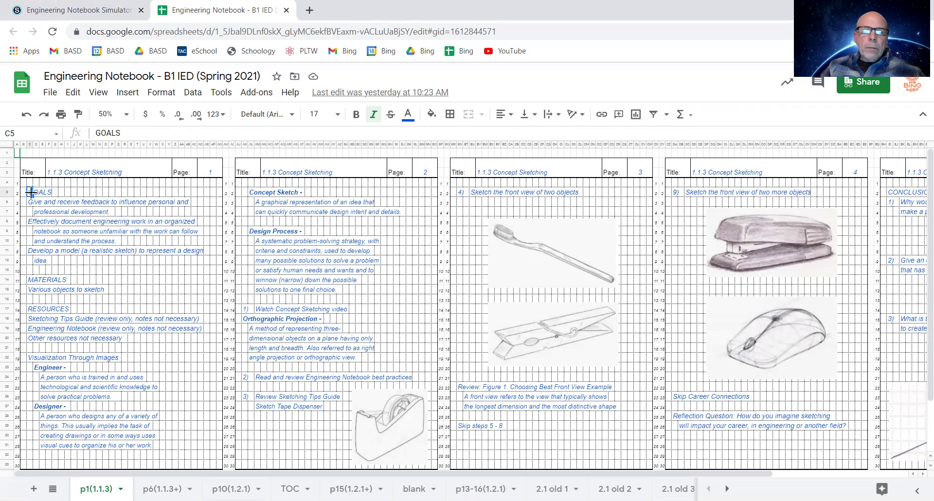
click(61, 222)
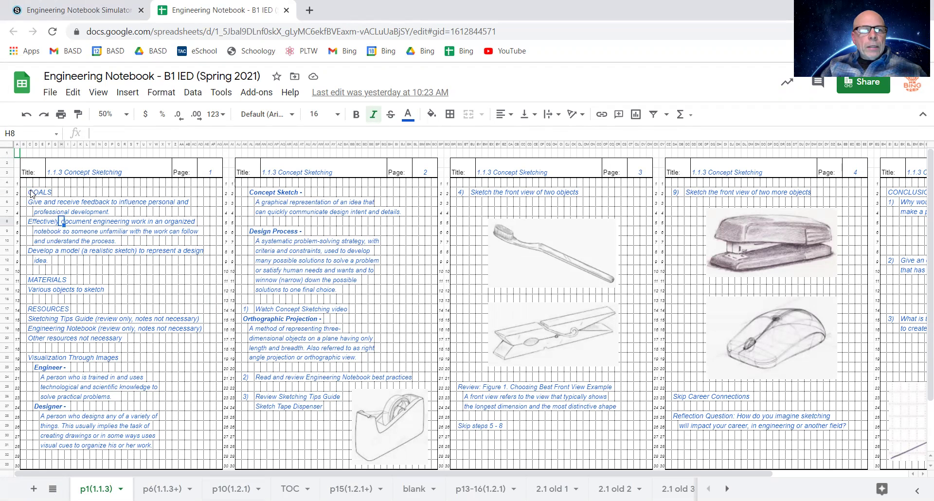
drag(31, 193, 157, 399)
click(193, 281)
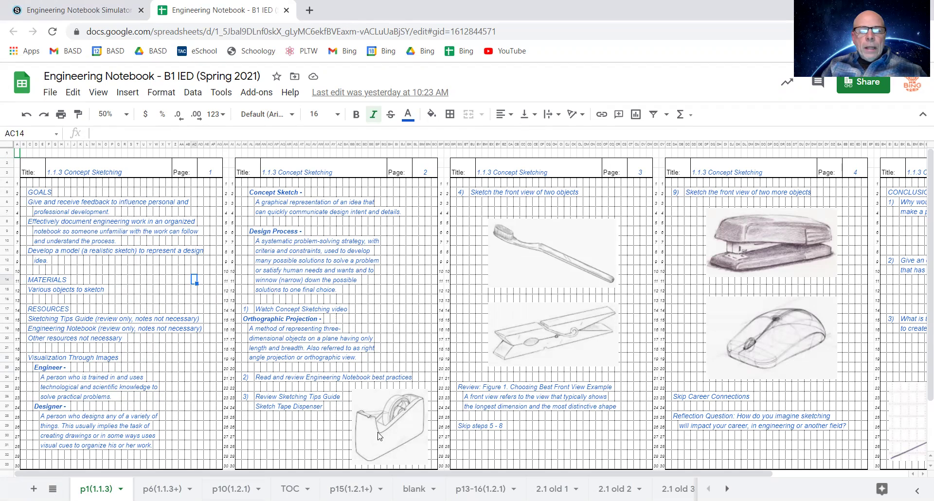
scroll(572, 435, right, 5)
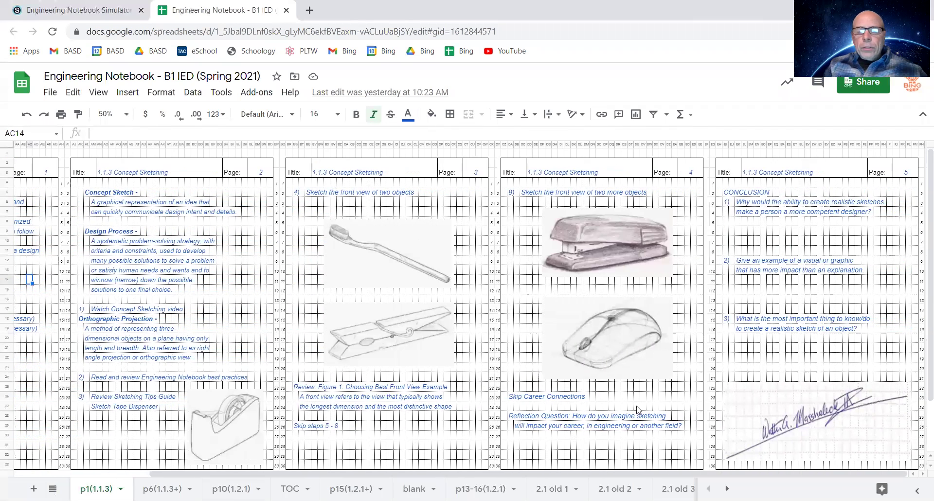
scroll(457, 371, left, 5)
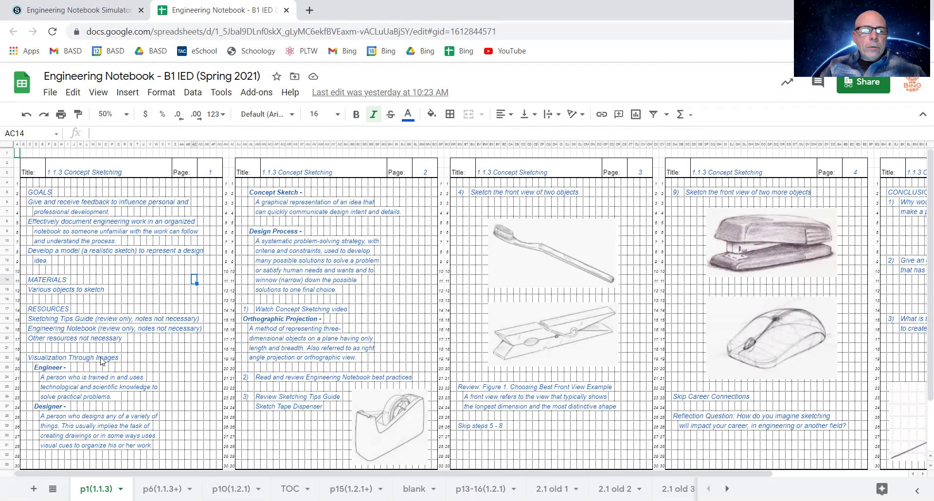
scroll(101, 361, down, 2)
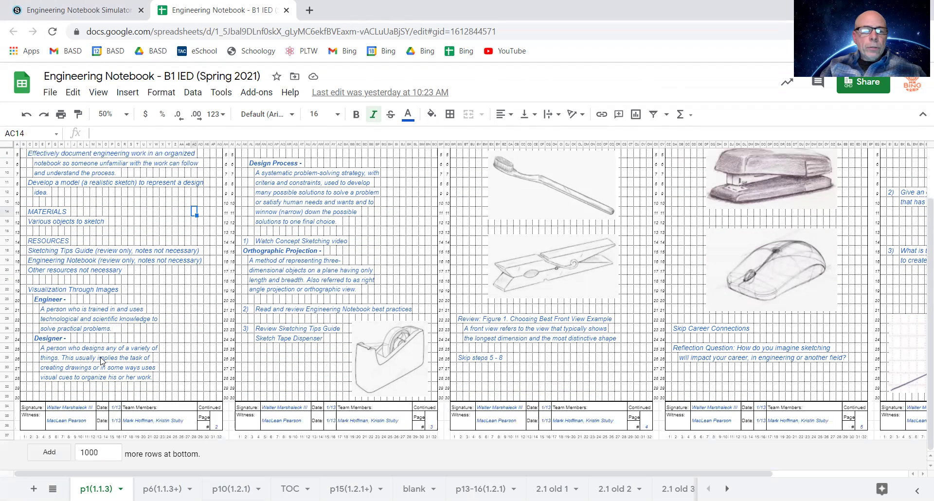
Zoom the notebook to 100% and scroll down through page 1.
click(122, 114)
click(112, 194)
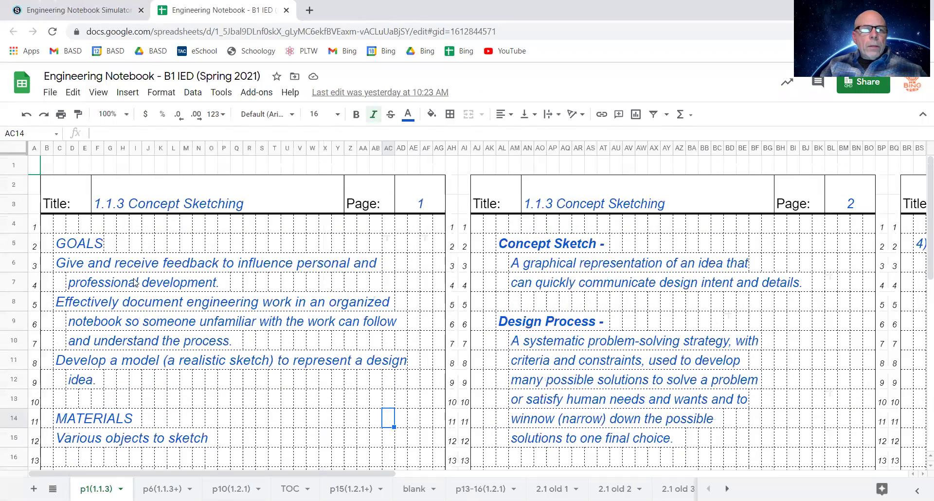
scroll(104, 364, down, 4)
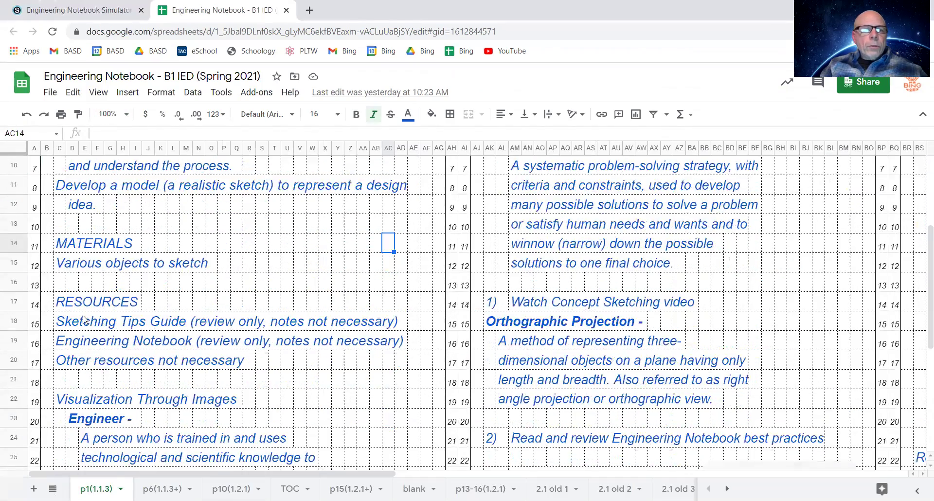
scroll(136, 342, down, 3)
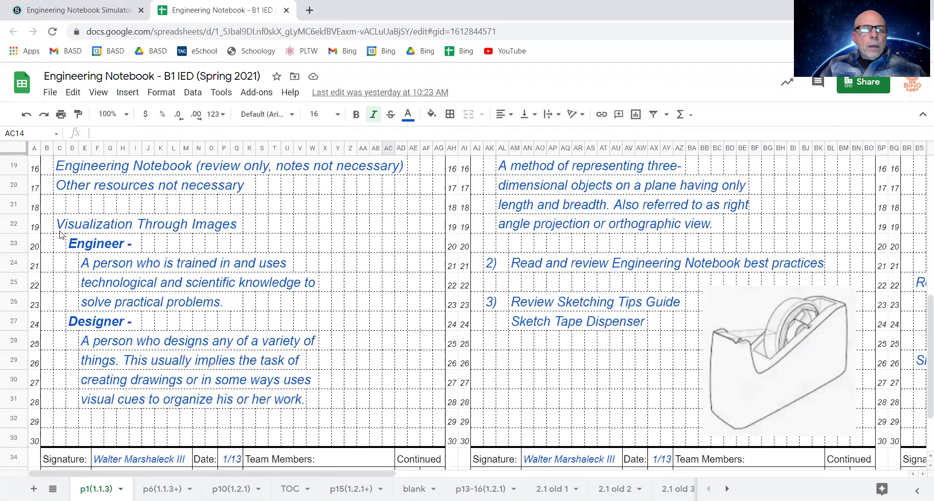
scroll(228, 378, down, 2)
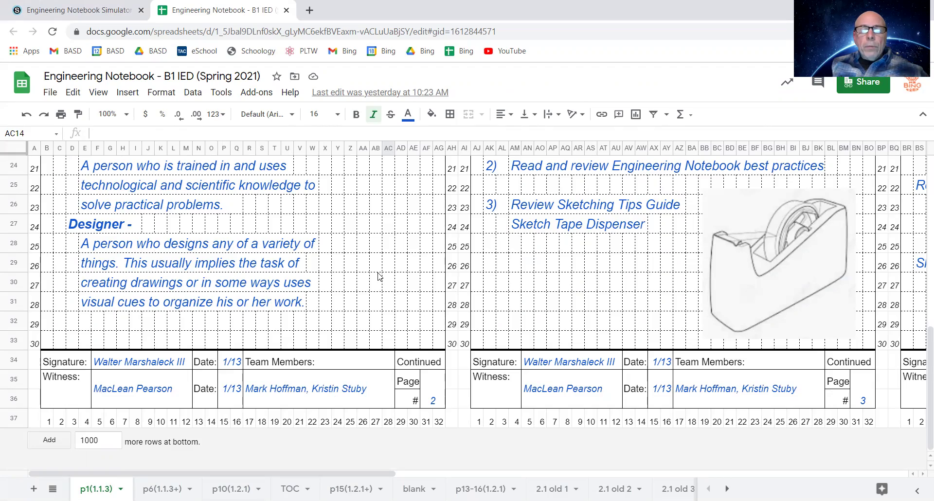
Scroll across to pages 2 and 3 and read down to the signature rows.
scroll(379, 276, up, 10)
scroll(379, 276, right, 5)
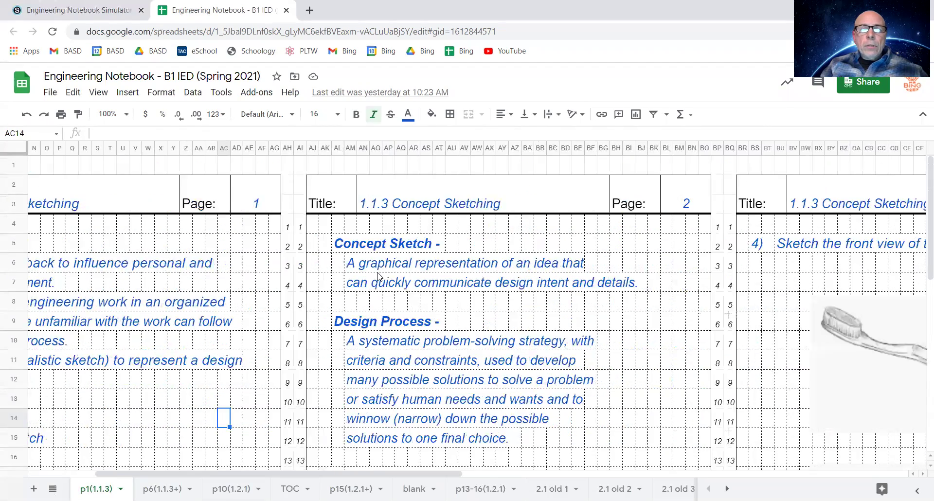
scroll(557, 327, down, 5)
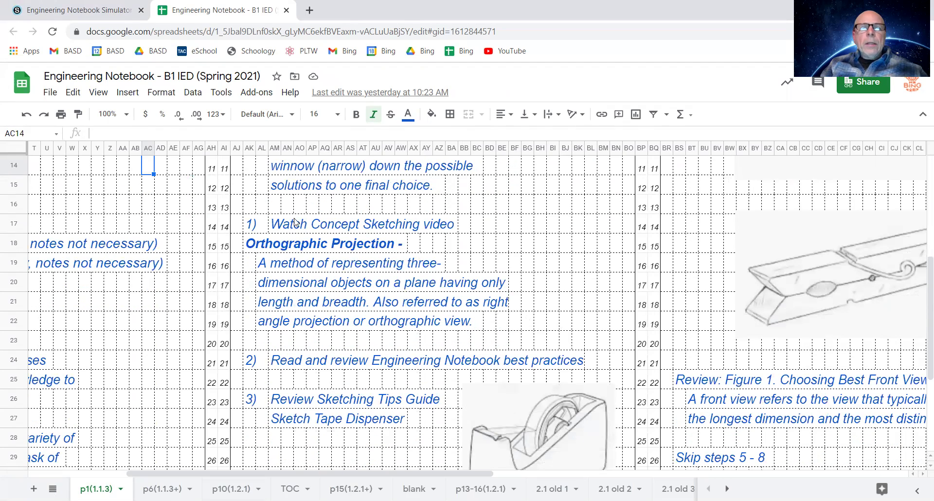
scroll(510, 297, down, 2)
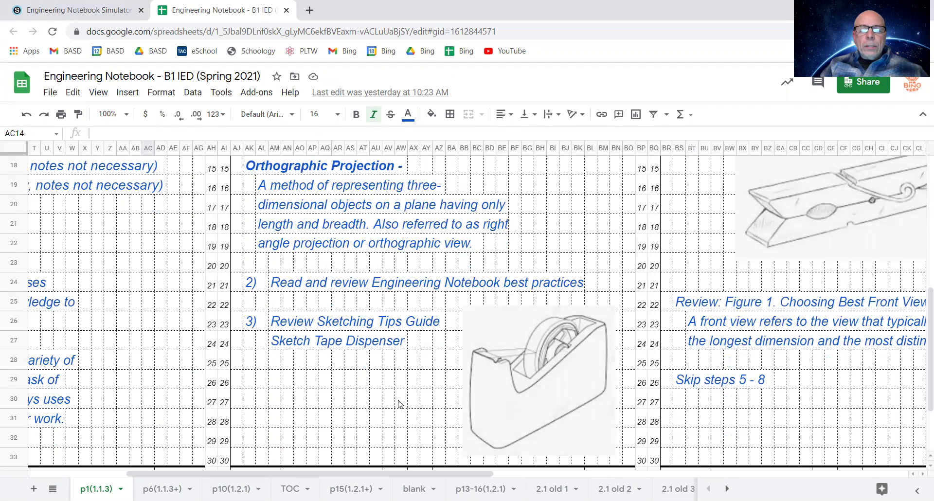
scroll(399, 404, down, 3)
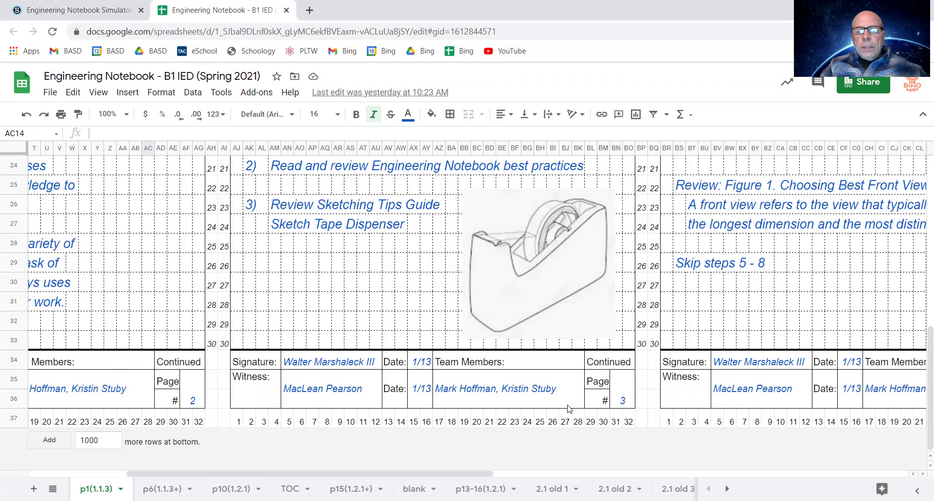
scroll(403, 267, up, 10)
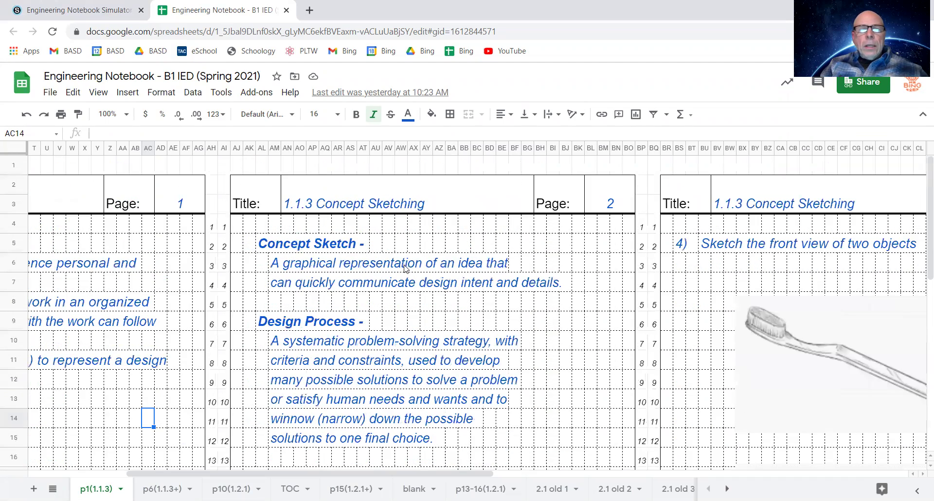
click(126, 115)
Set zoom to 50% and scroll right to page 5, then back left to page 1.
click(110, 136)
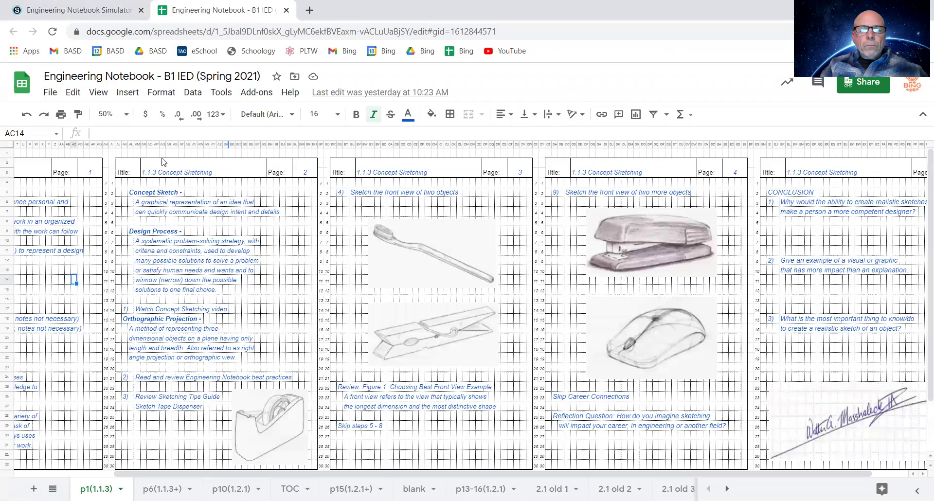
scroll(152, 300, left, 3)
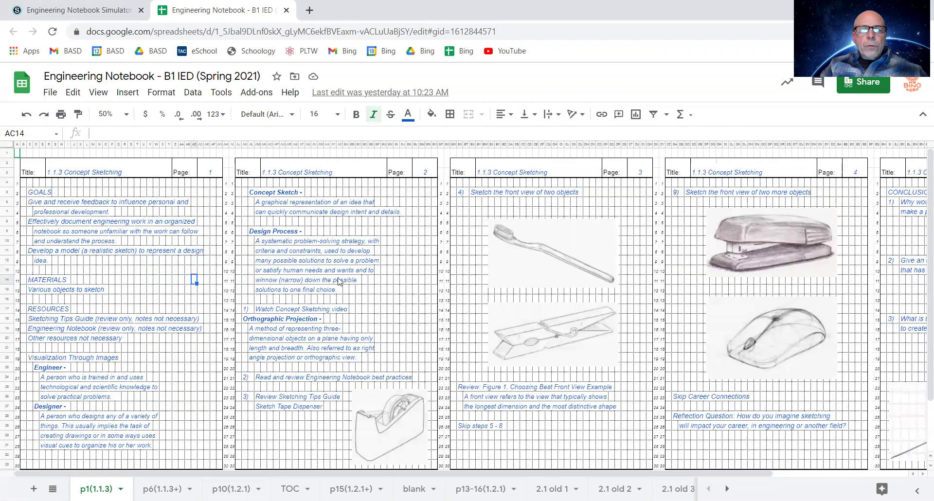
scroll(339, 284, right, 4)
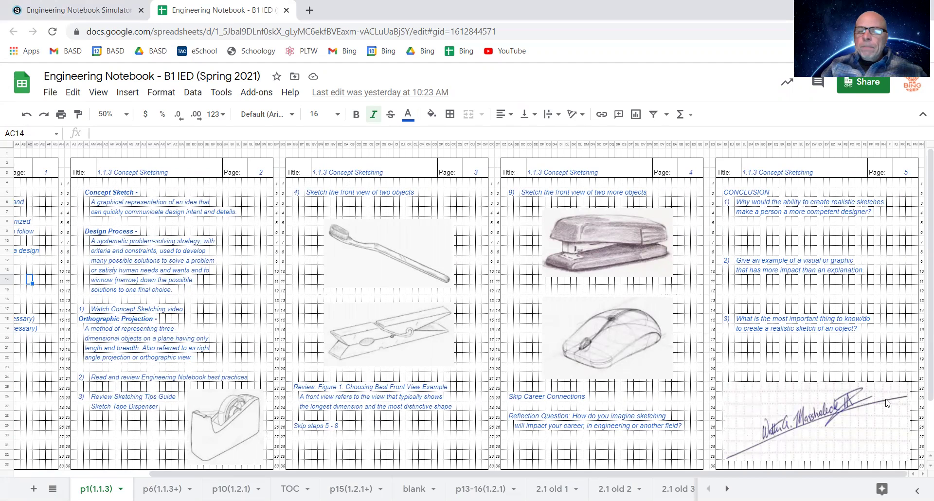
scroll(673, 391, down, 2)
scroll(673, 391, up, 2)
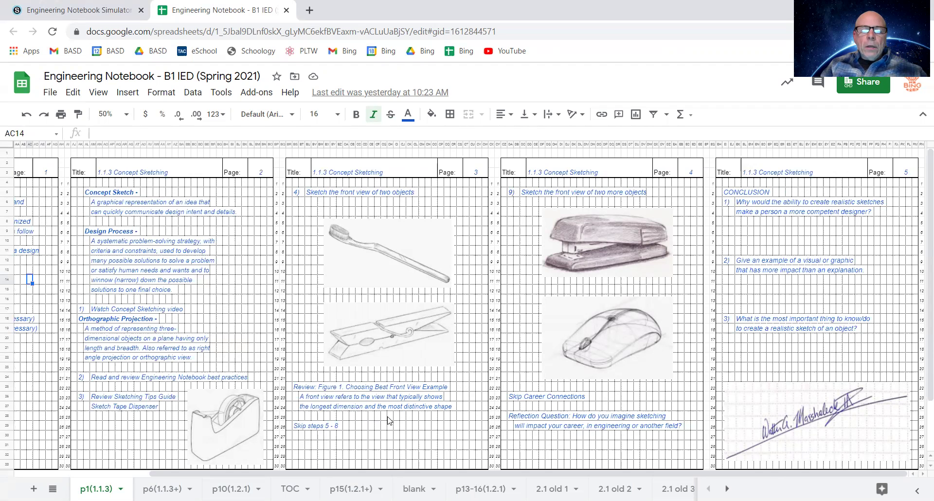
scroll(387, 420, left, 5)
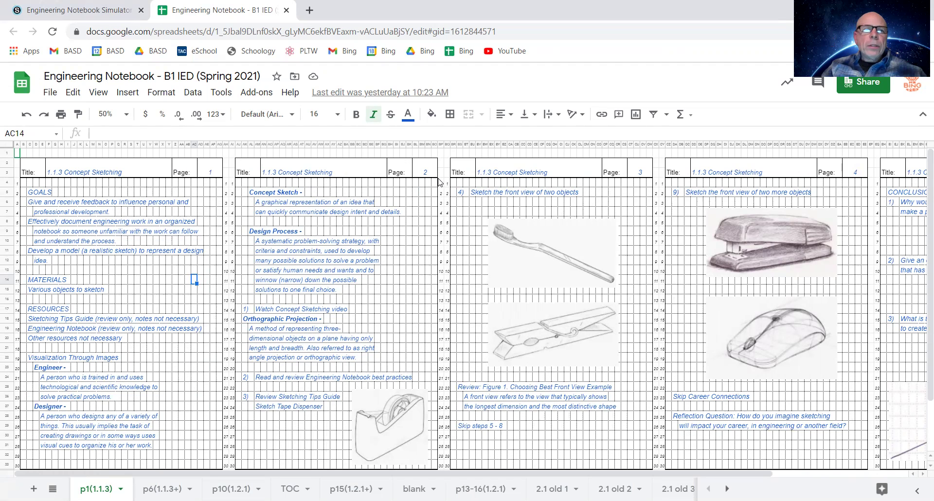
Close the notebook tab, return to Section 3-1 materials, and expand Start Here.
click(287, 11)
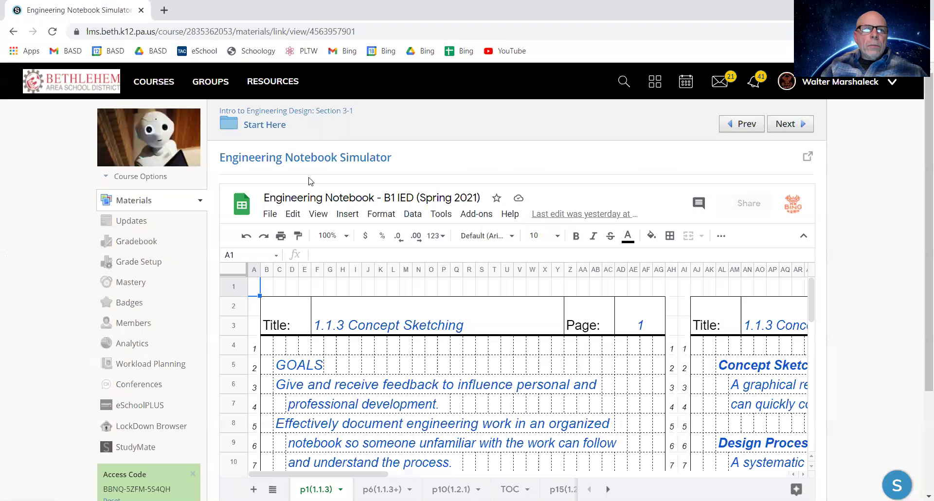
click(256, 112)
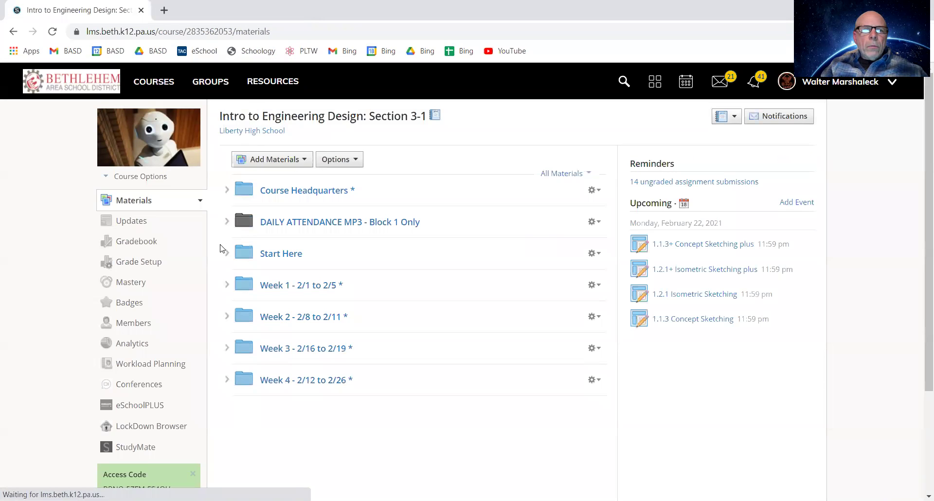
click(227, 253)
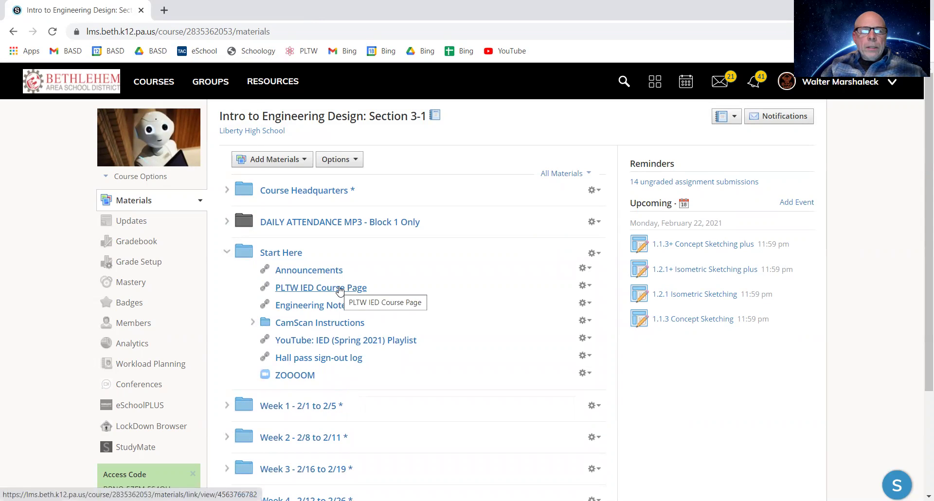
drag(423, 295, 728, 462)
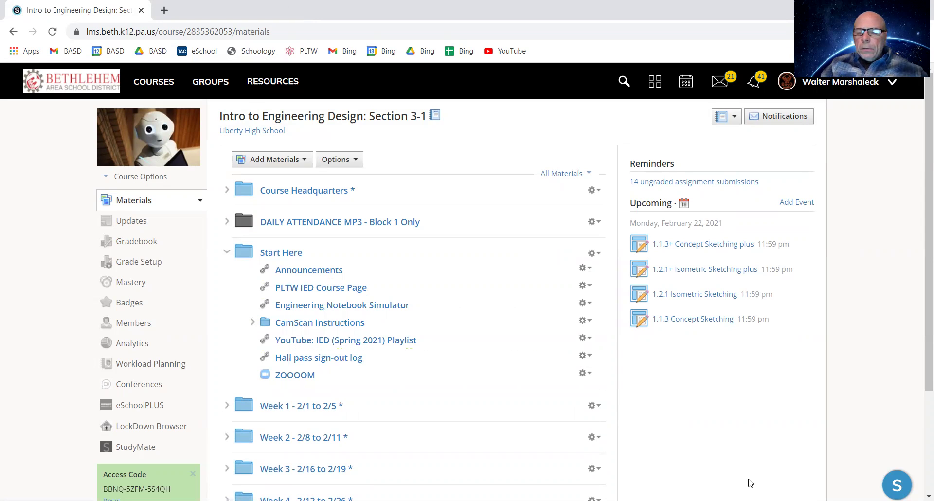